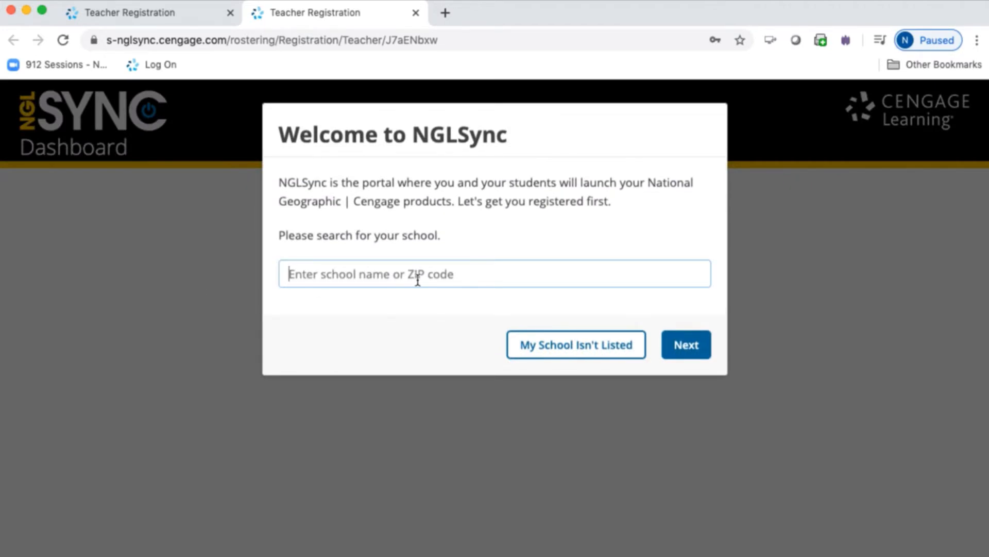
Search 'sales', choose 'SALES REP TEAM - 48503' as the school, and continue
text(sales)
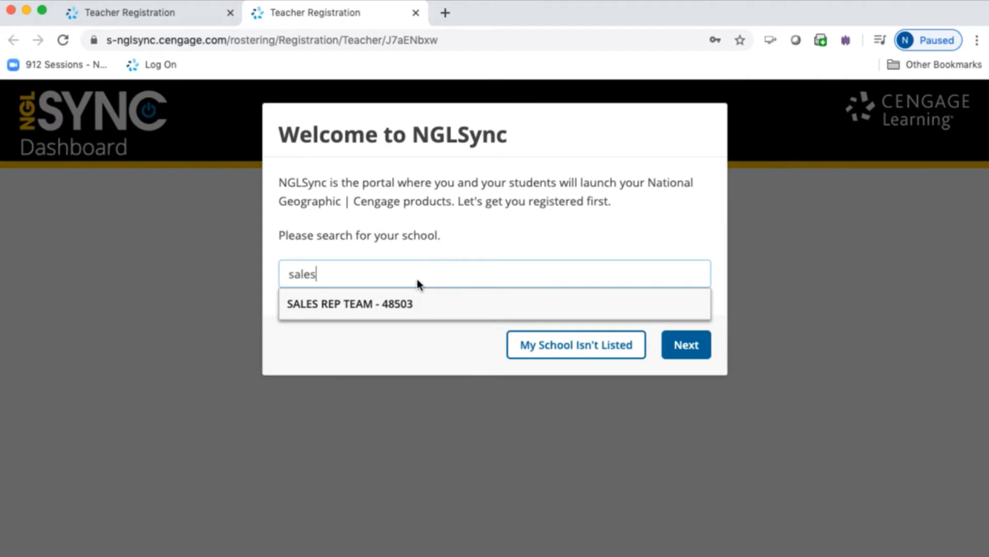
click(551, 352)
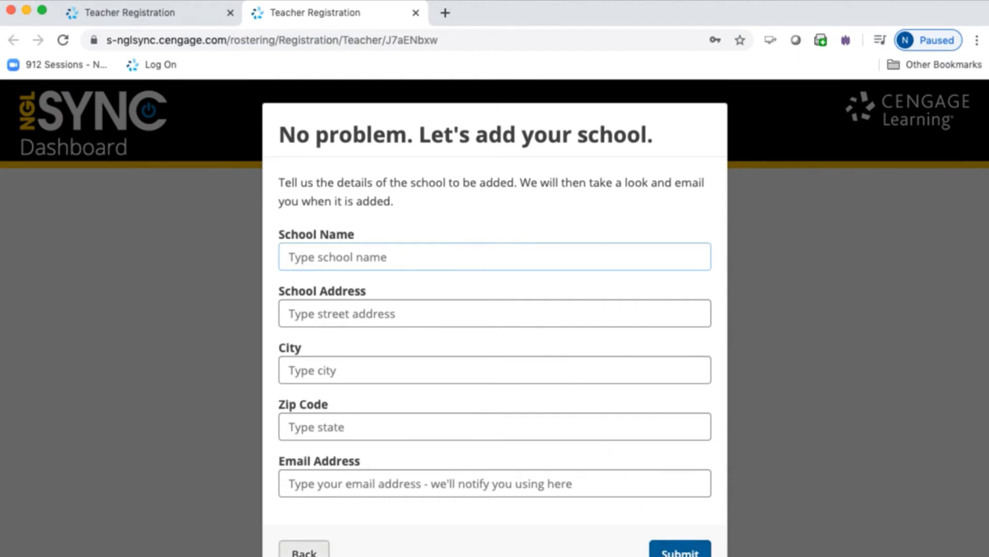
click(304, 550)
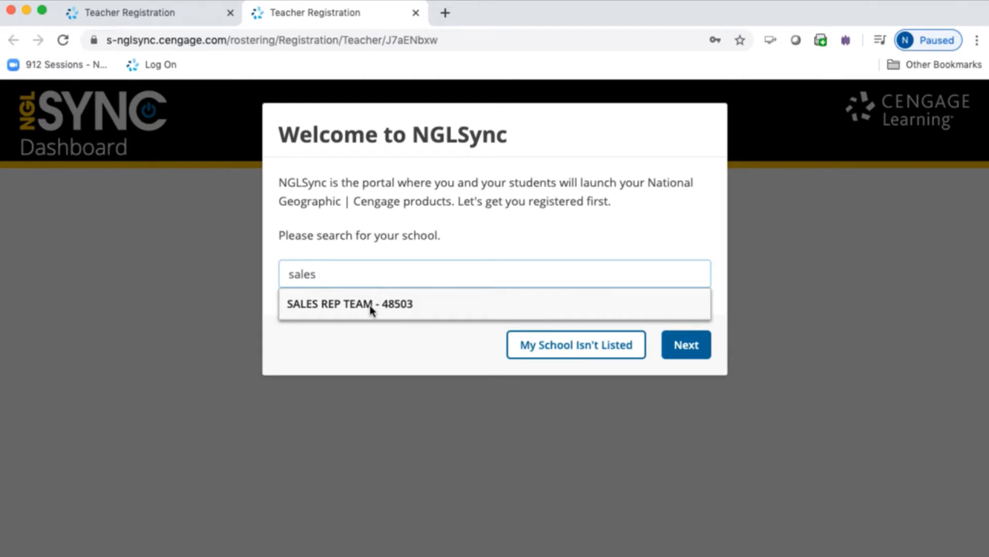
click(370, 302)
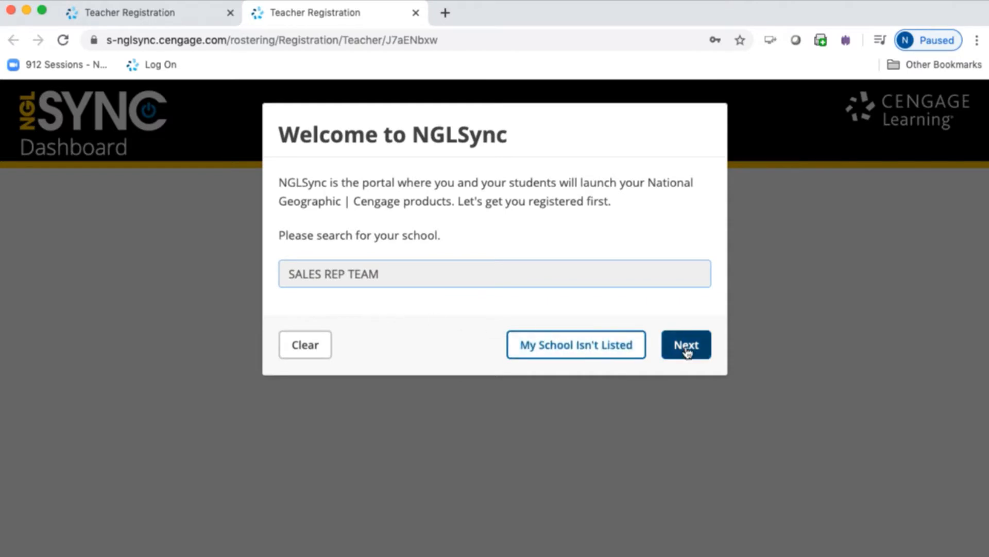
click(686, 347)
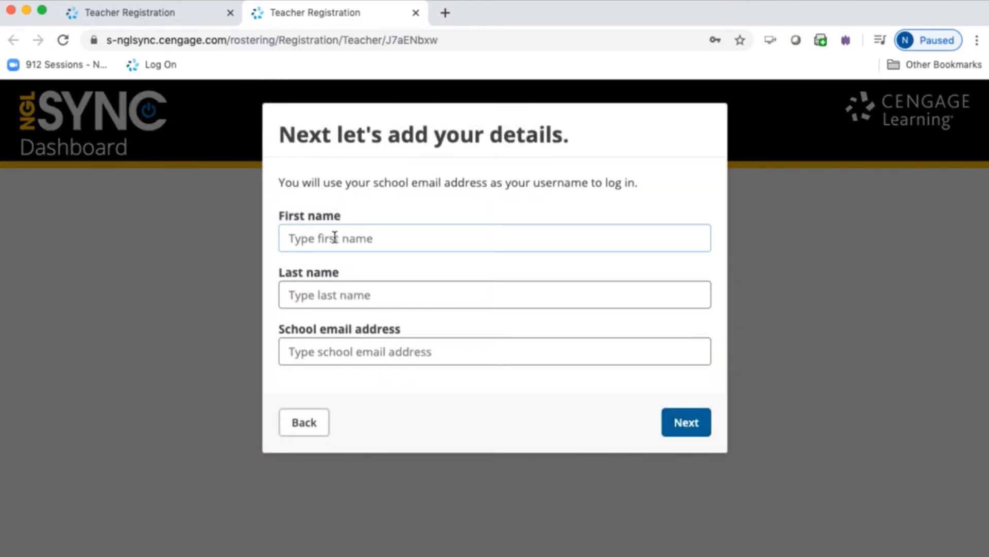
Enter the teacher's first name, last name and school email address, then submit
text(NG)
key(Tab)
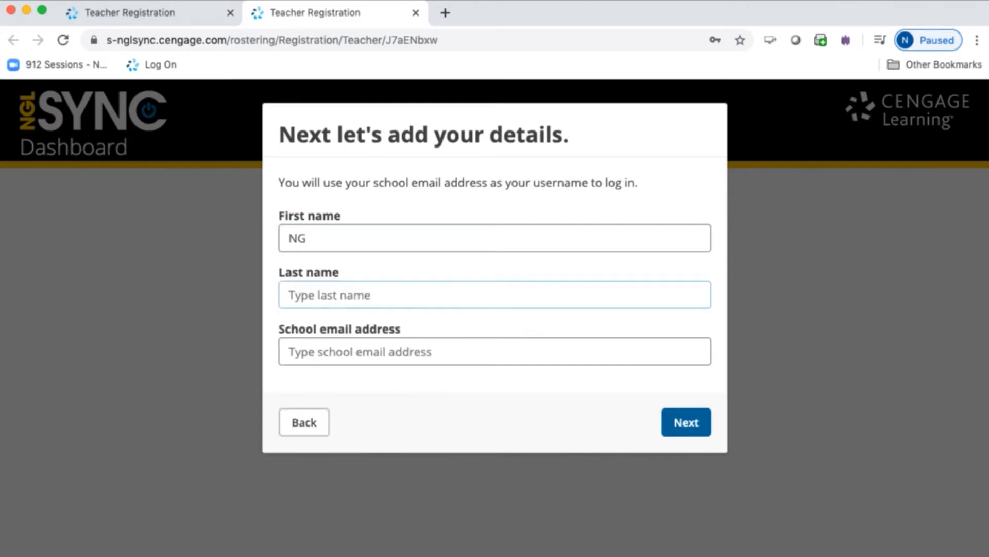
text(Teacher)
key(Tab)
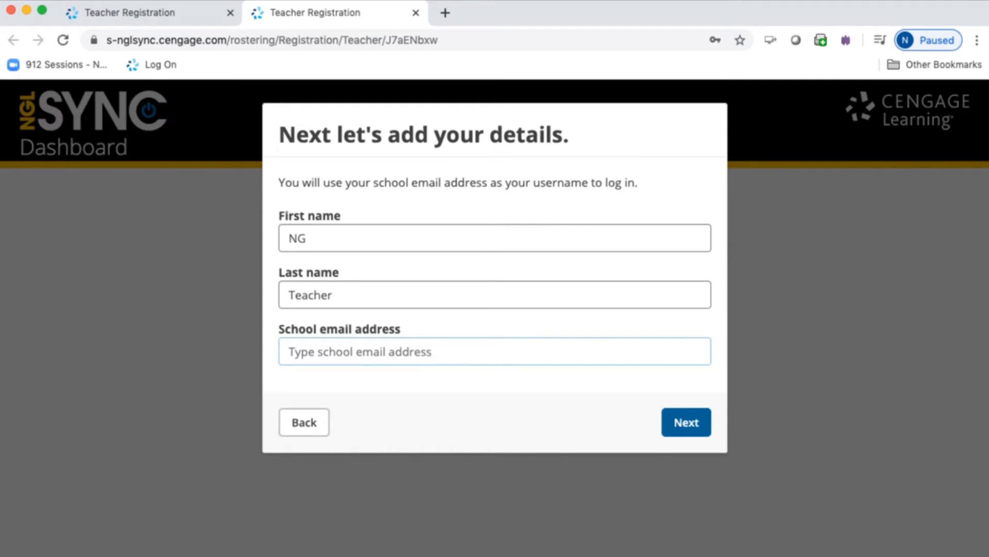
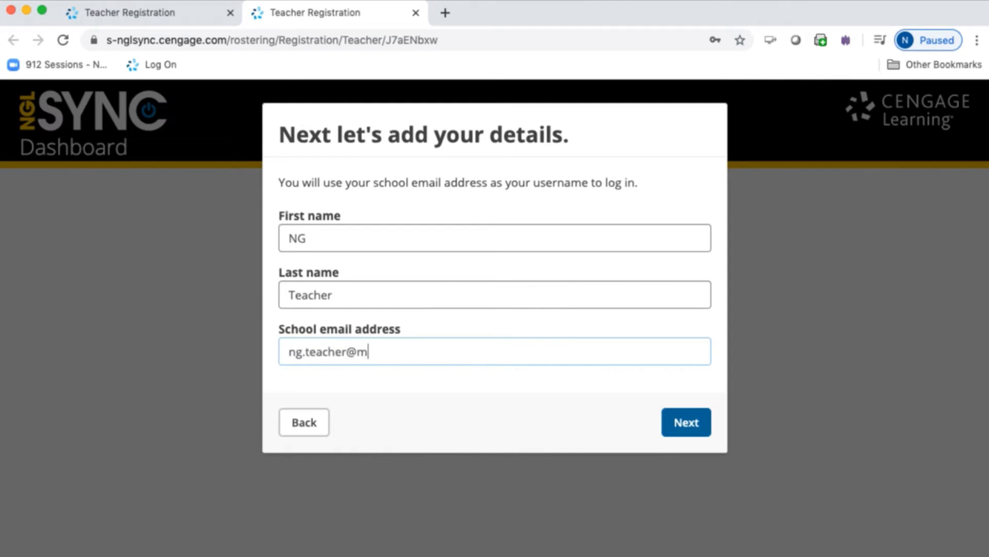
key(Return)
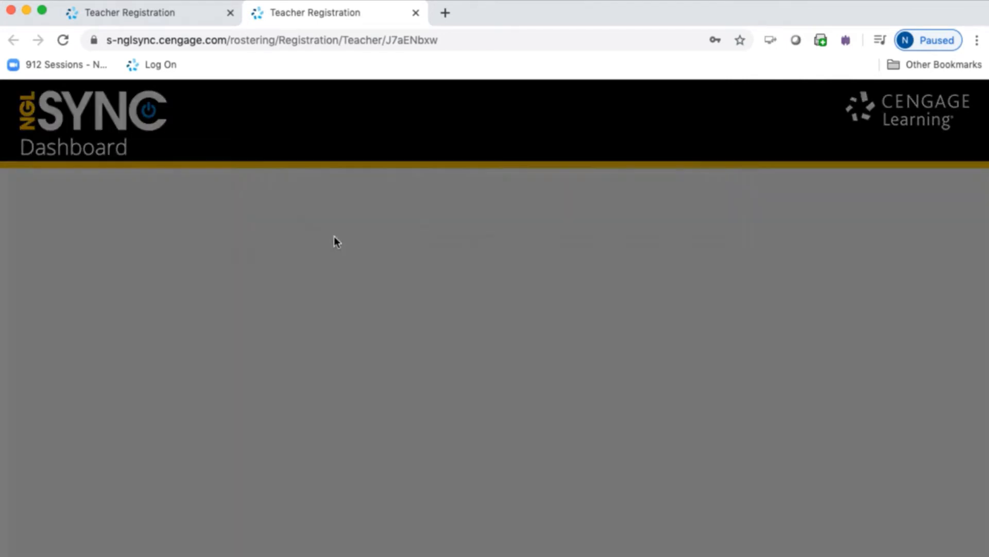
Enter and confirm the new account password
text(•••••••••)
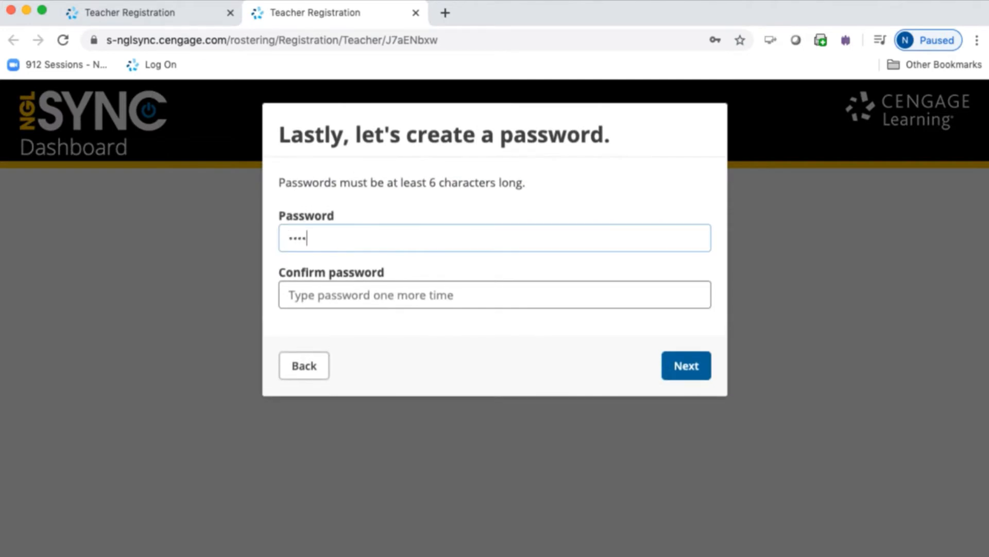
key(Tab)
text(•••••••••)
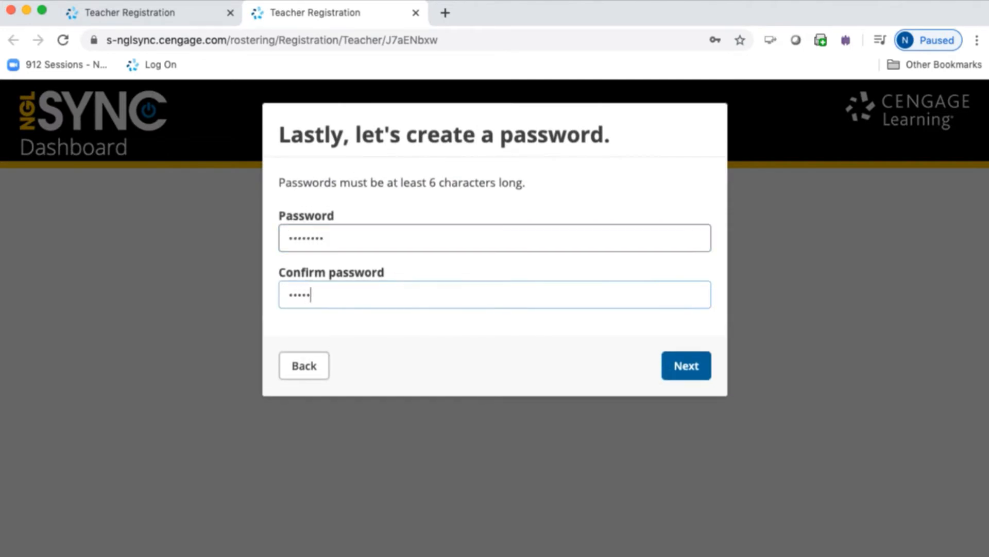
click(669, 361)
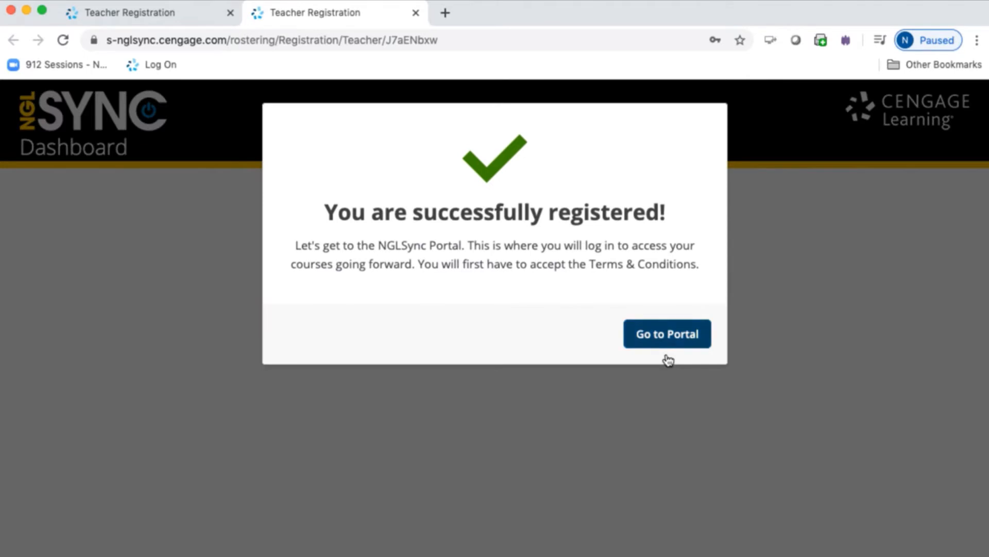
Go to the Portal and accept the K-12 Terms & Conditions
click(654, 338)
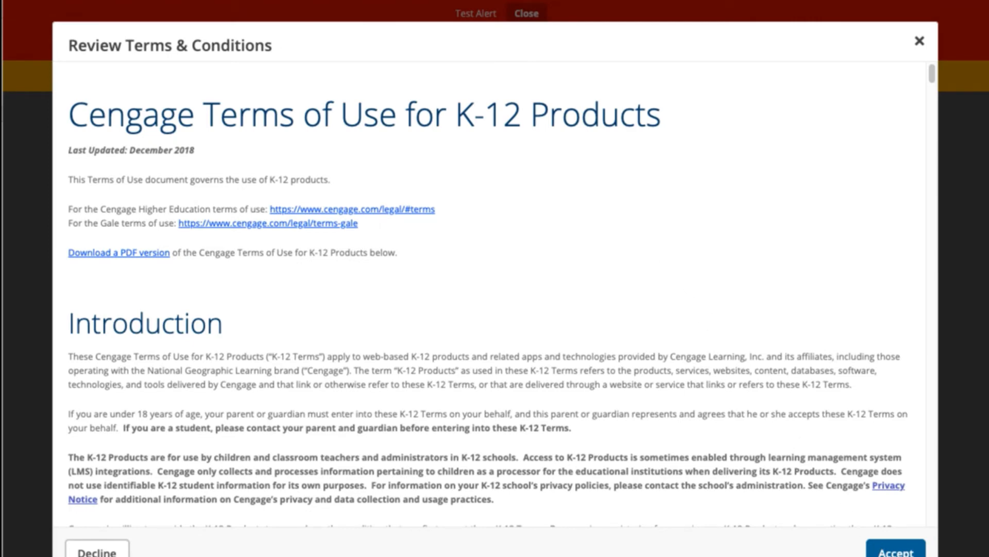
click(896, 550)
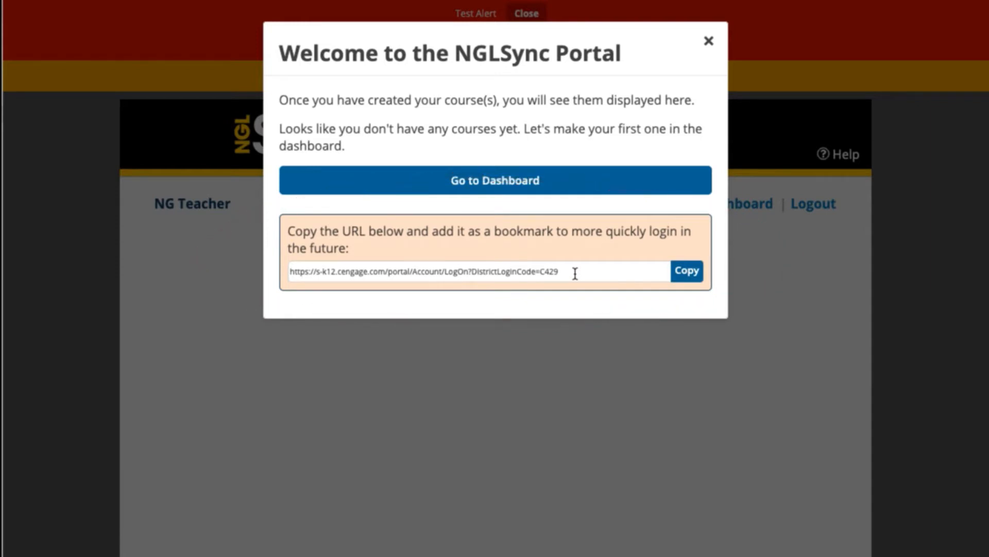
Go to the Dashboard and move past its welcome popup to Create Course Step 1
click(490, 181)
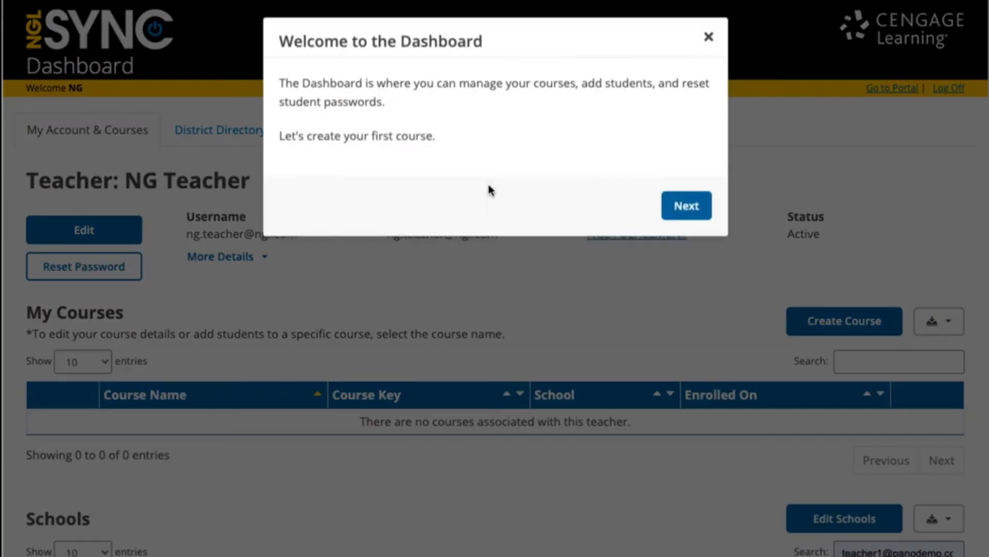
click(689, 212)
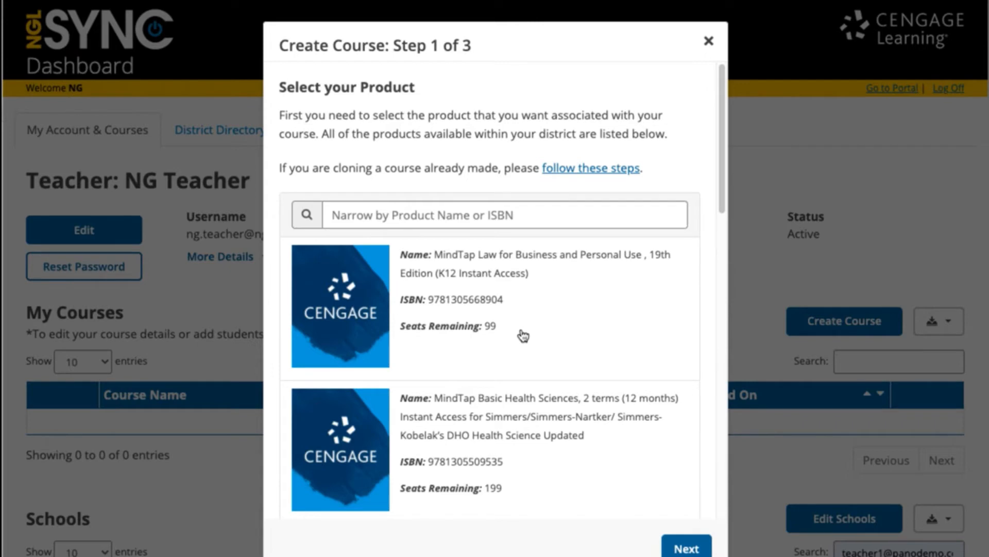
Select the IAC MT US HIST MS SURVEY 1YR product and continue to Step 2
scroll(524, 336, down, 5)
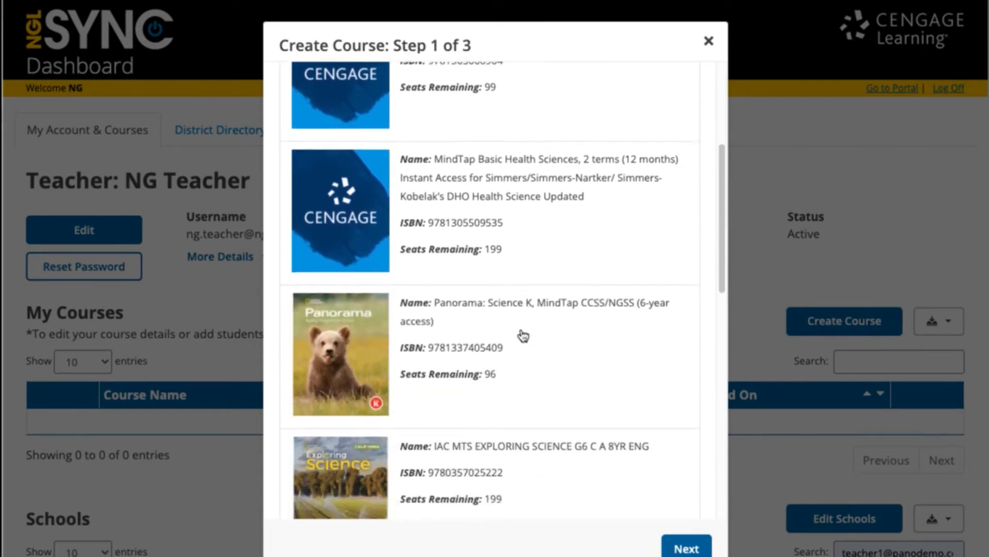
scroll(524, 336, down, 7)
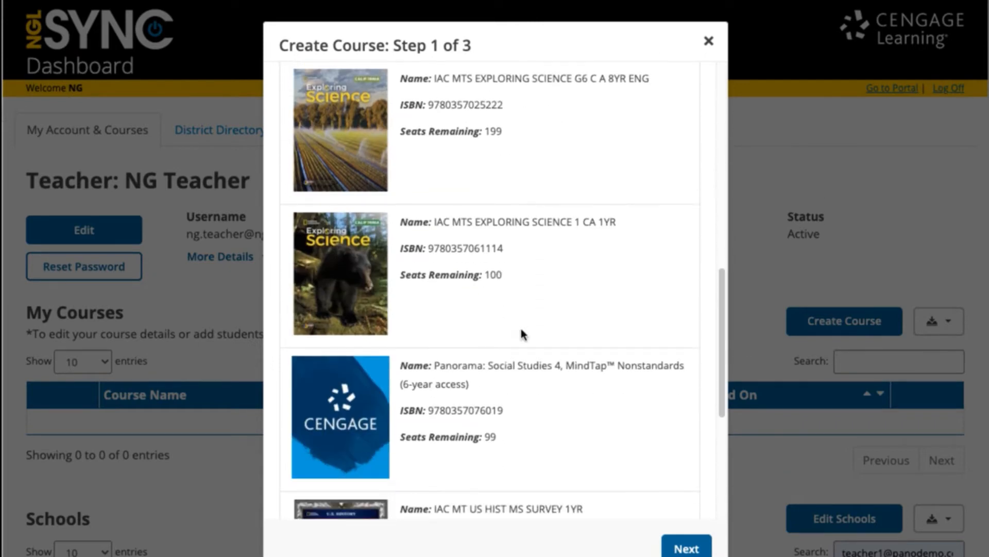
scroll(522, 331, down, 6)
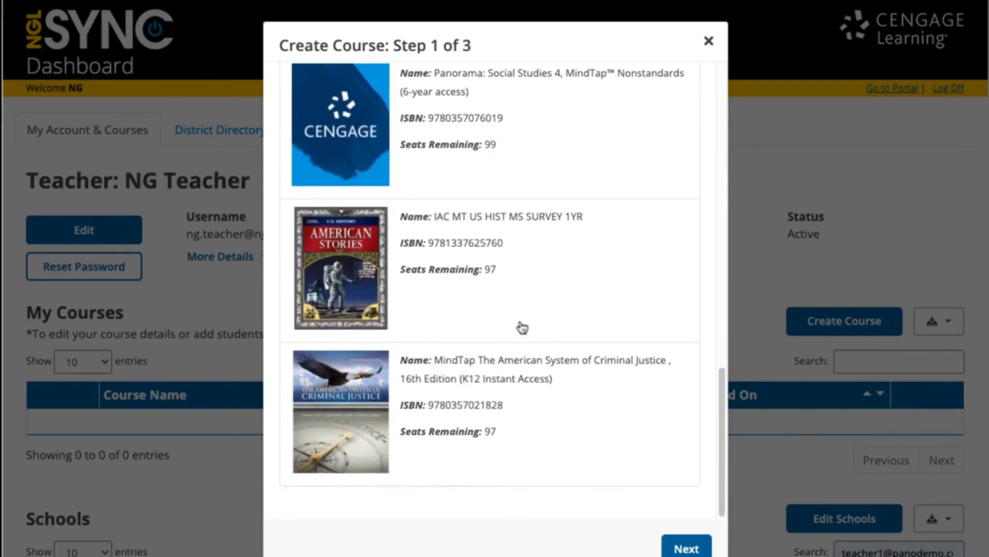
click(517, 278)
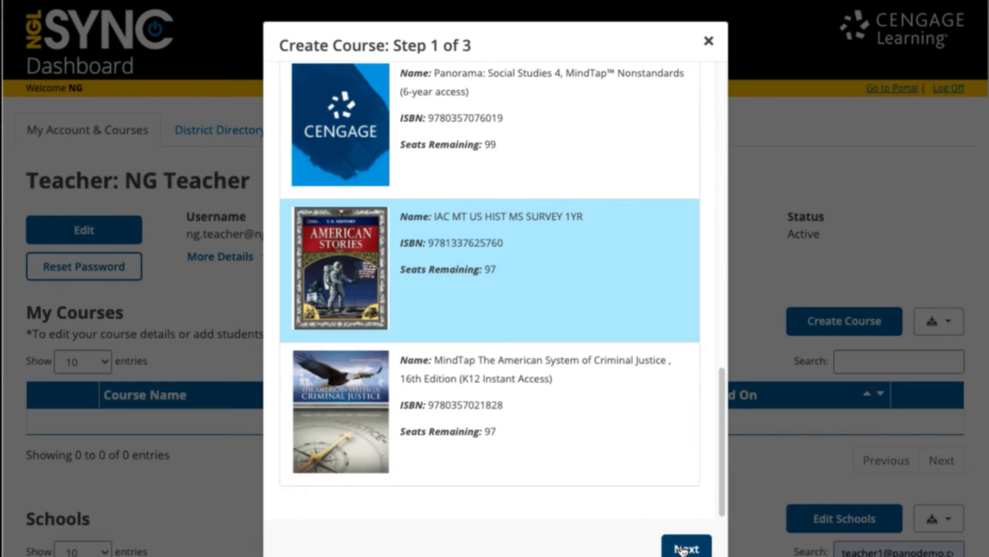
scroll(599, 270, up, 5)
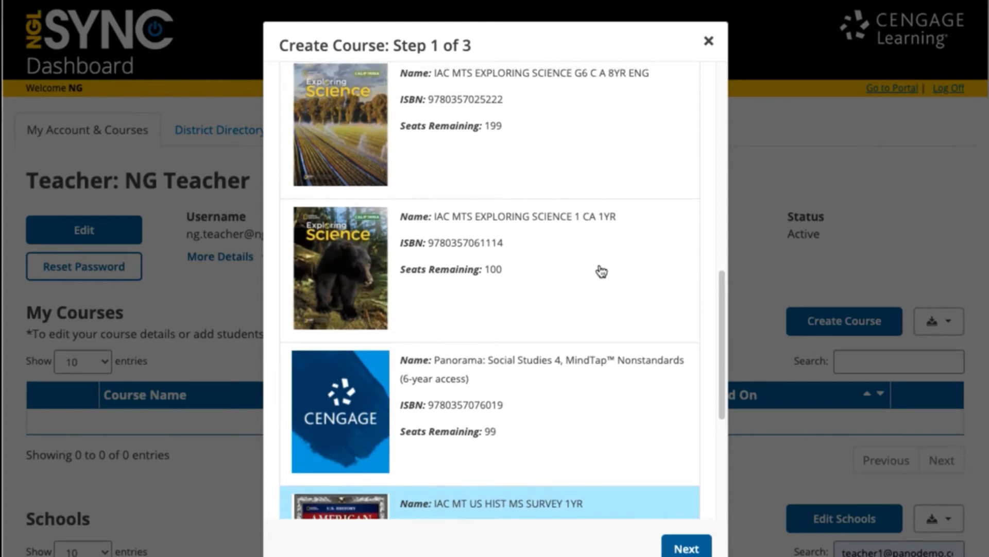
scroll(601, 271, up, 3)
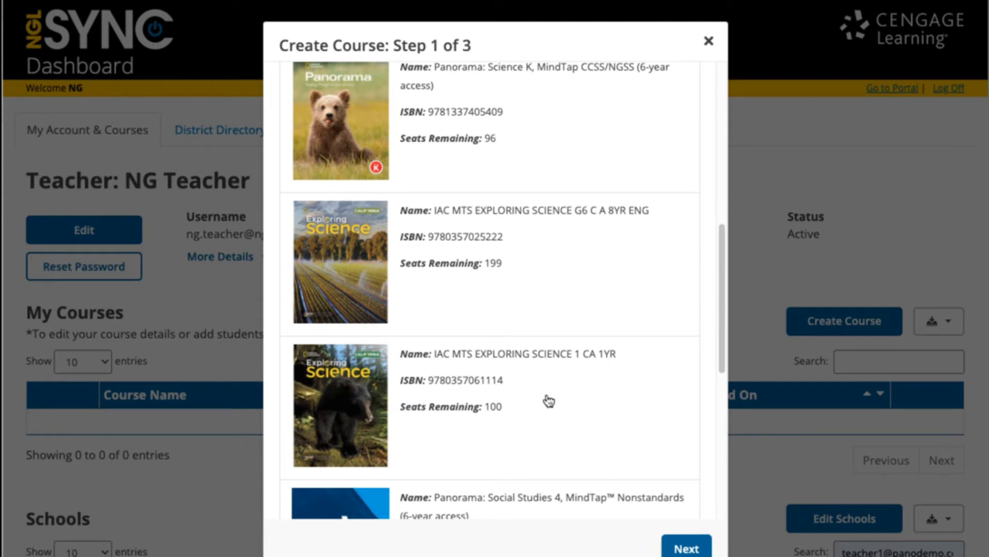
scroll(548, 401, down, 5)
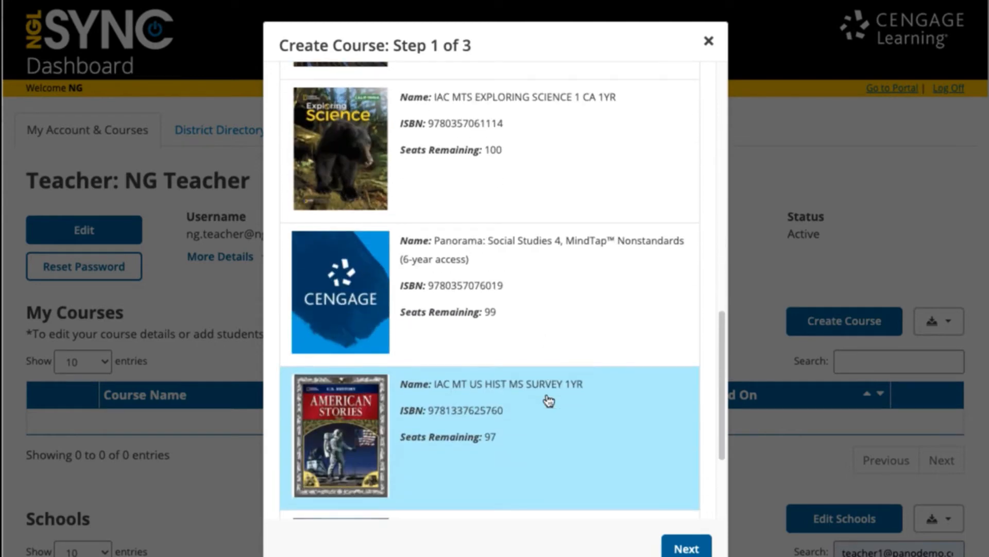
scroll(548, 401, down, 3)
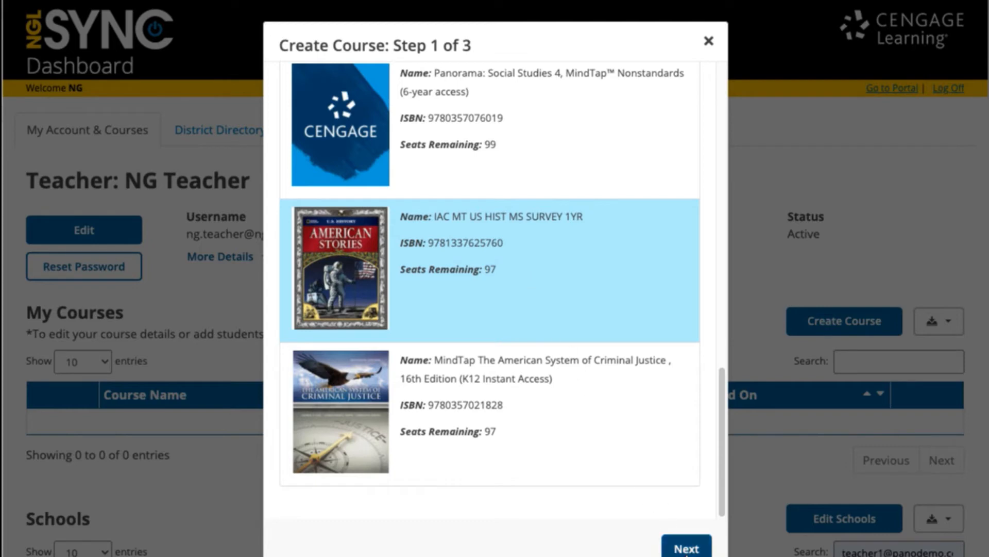
click(686, 548)
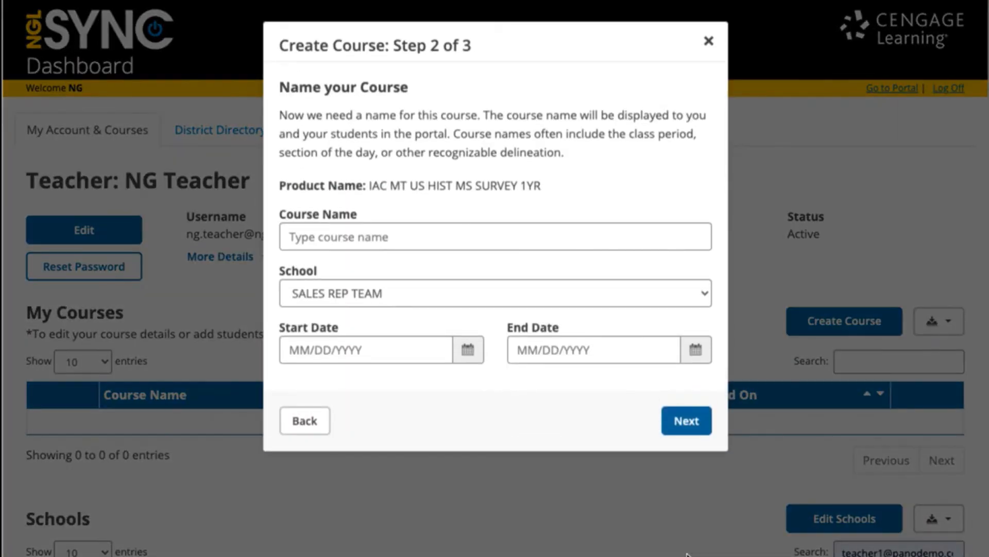
Name the course 'US History 3rd period'
click(377, 235)
text(Us)
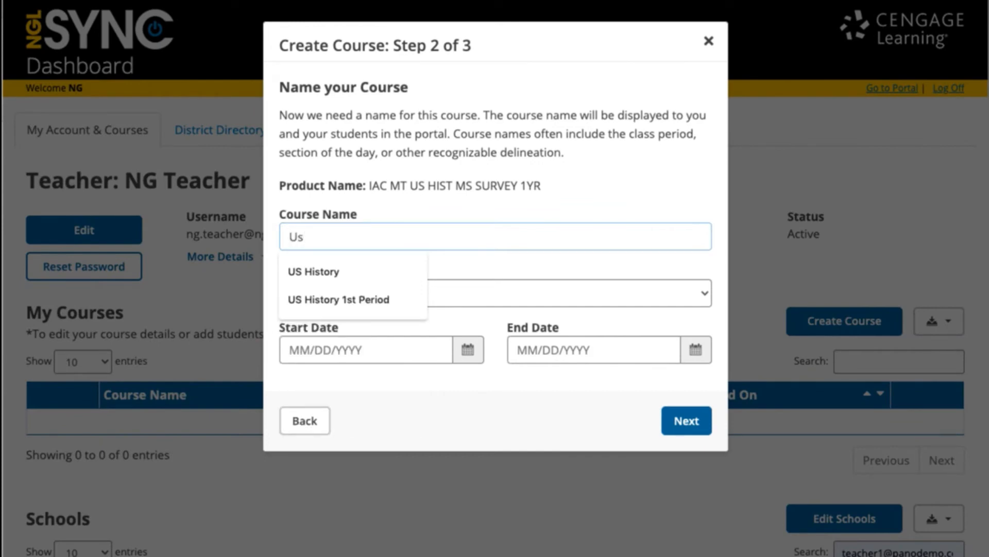
key(BackSpace)
text(S History 3)
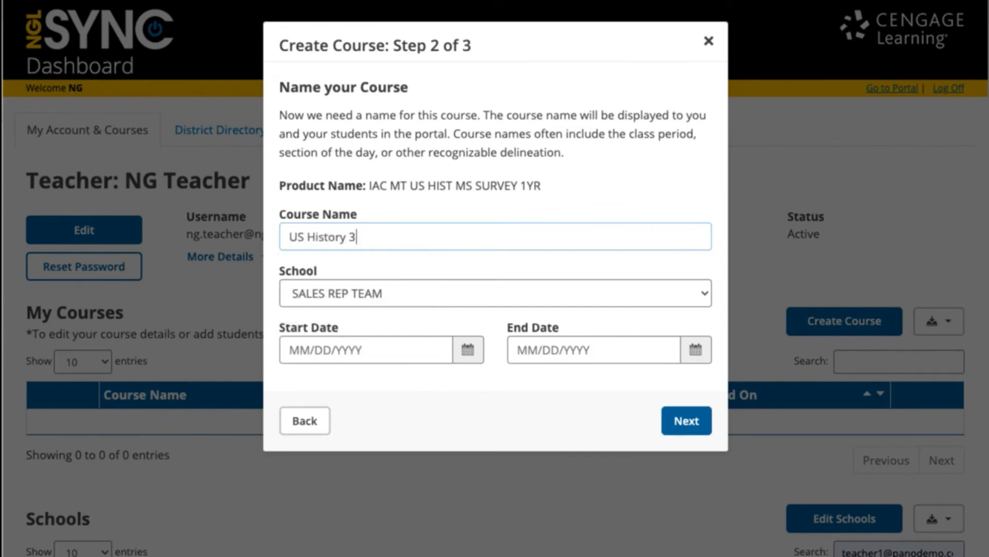
text(rd period)
Set start date 05/29/2020 and end date 07/30/2020, then continue to confirmation
click(468, 349)
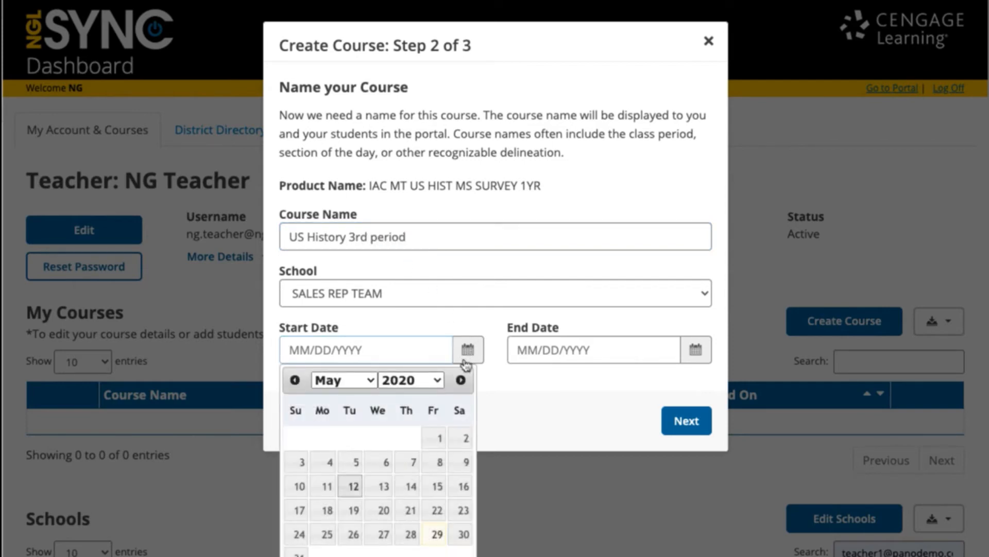
click(437, 534)
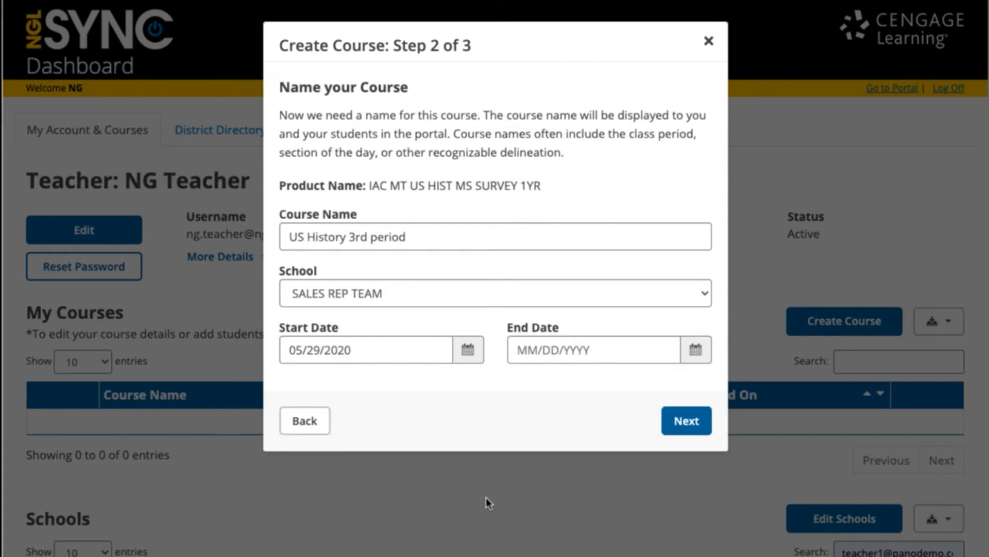
click(695, 351)
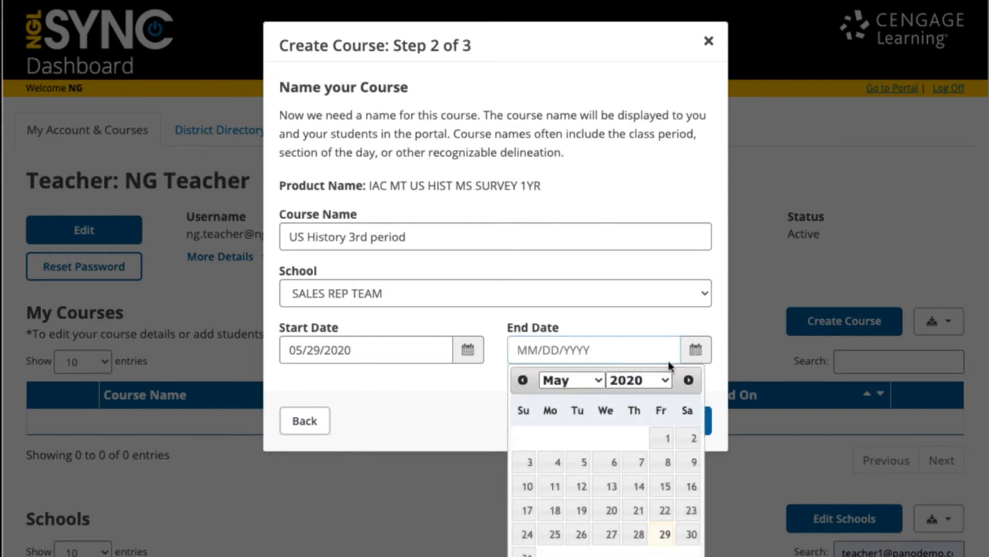
click(597, 381)
click(564, 412)
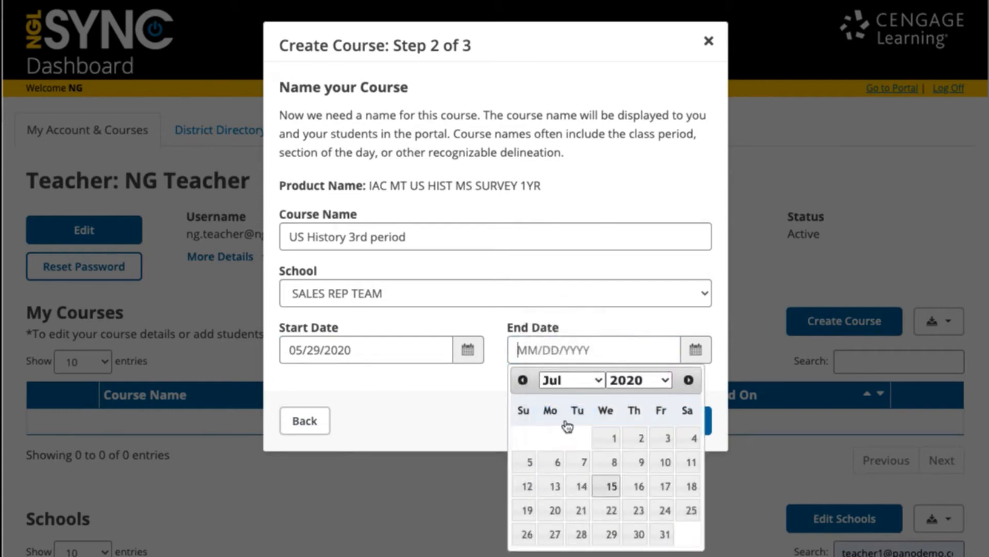
click(639, 535)
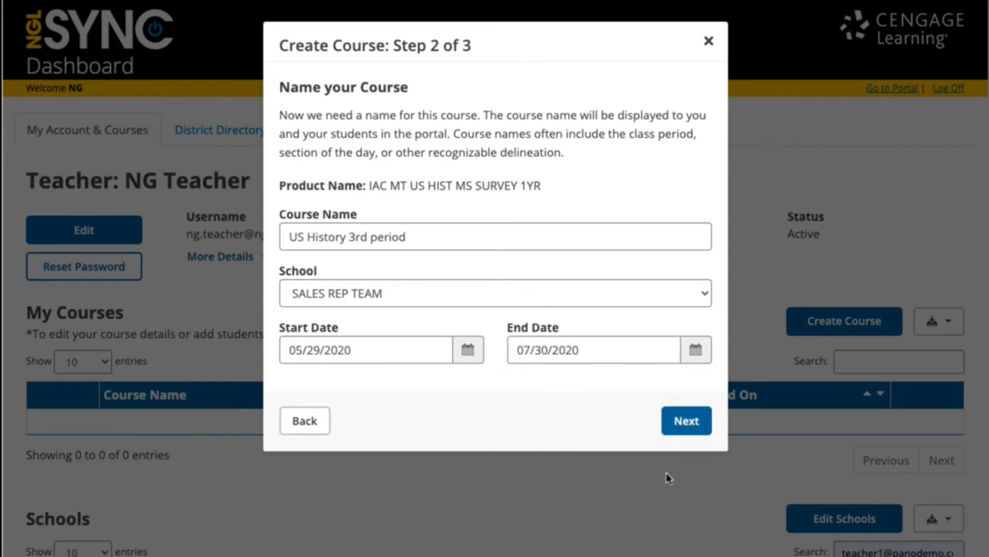
click(686, 422)
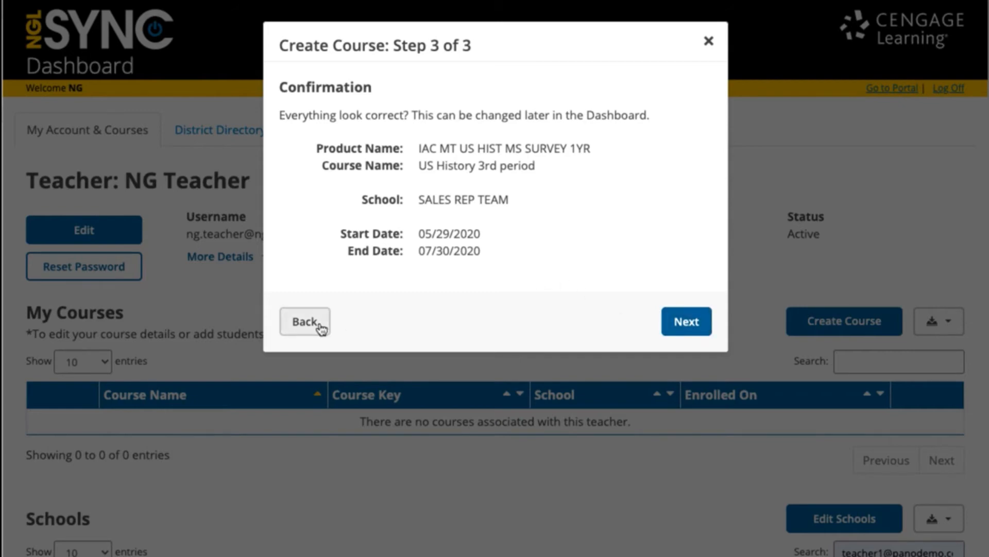
Confirm creation of 'US History 3rd period' and choose Add Students to Course
click(681, 321)
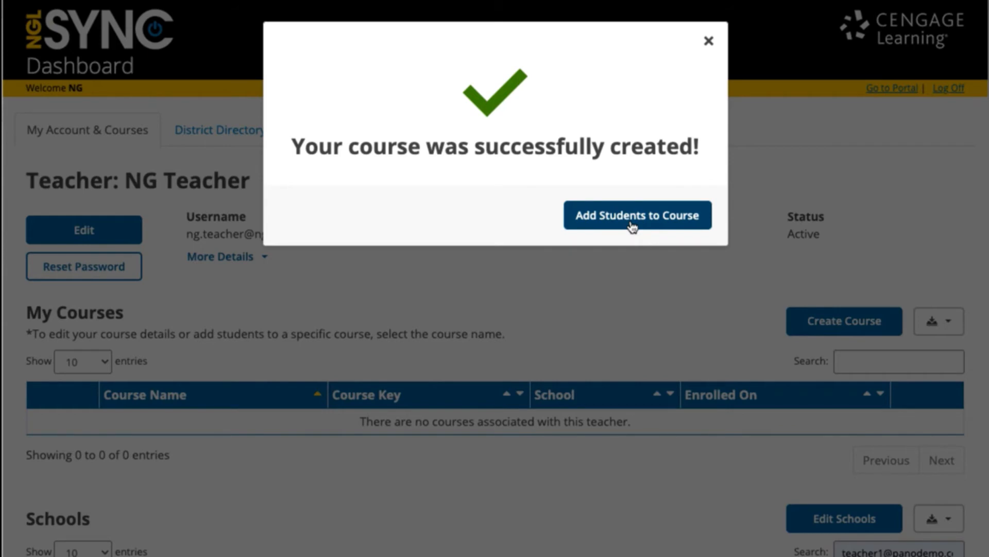
click(632, 225)
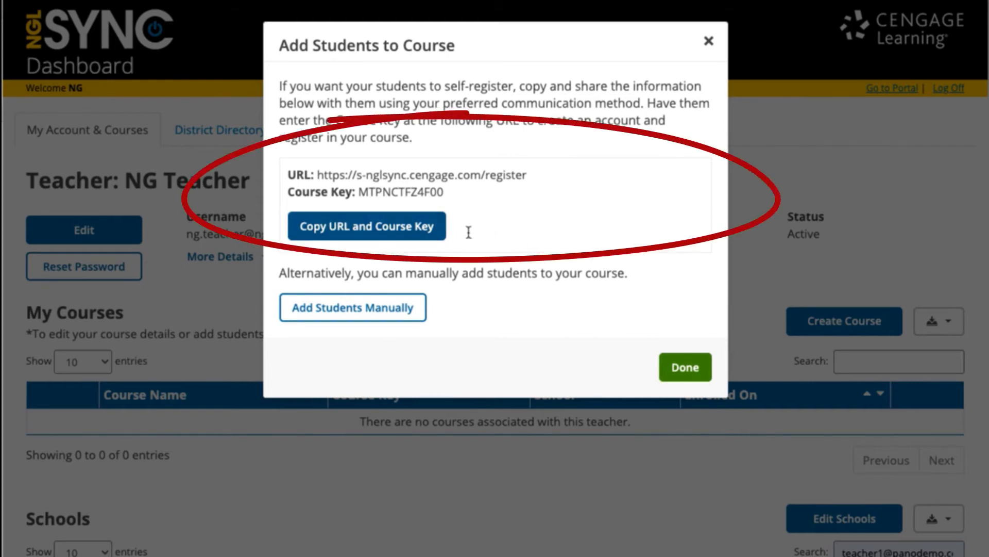
Copy the registration URL and course key, then choose Add Students Manually
click(384, 236)
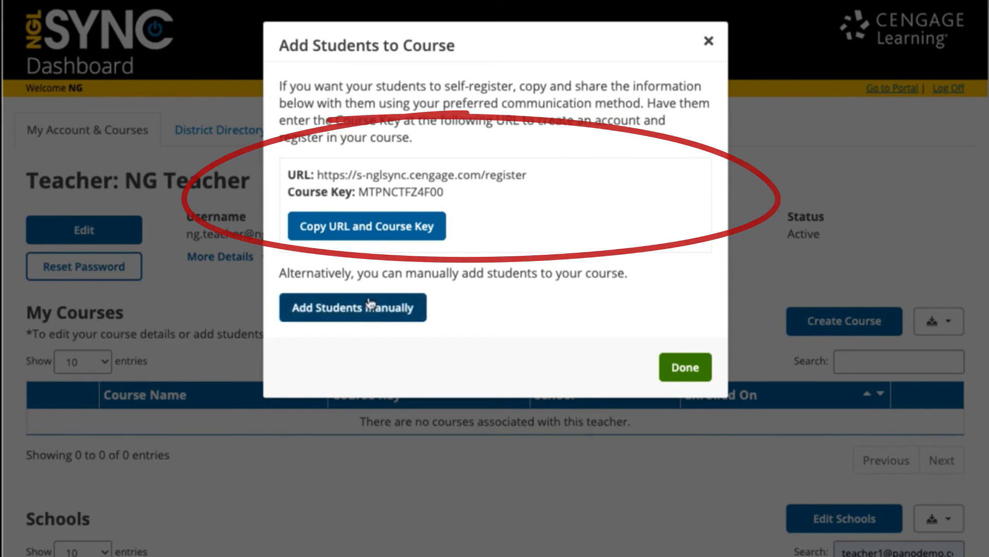
click(354, 309)
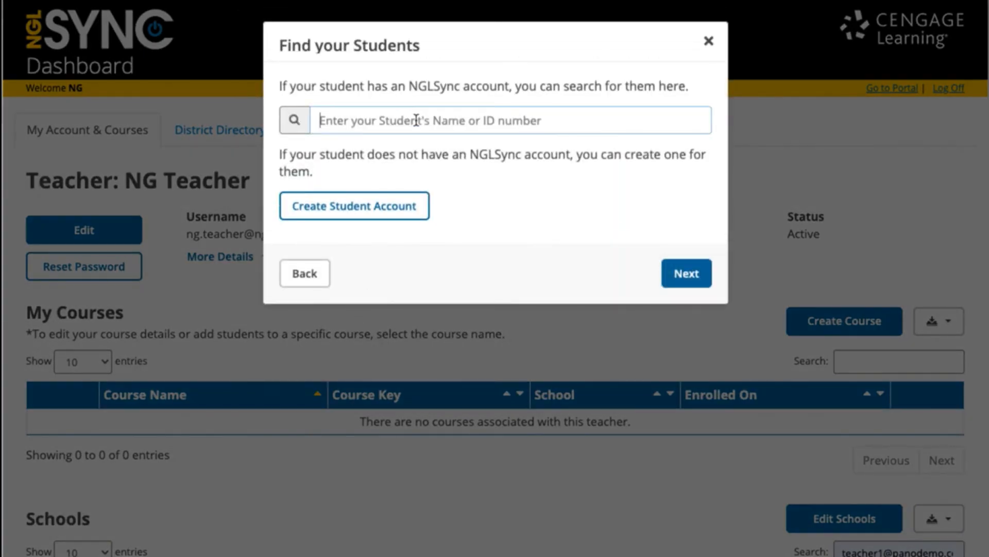
Add an existing student found by last name, then start a new student account
text(brown)
key(Down)
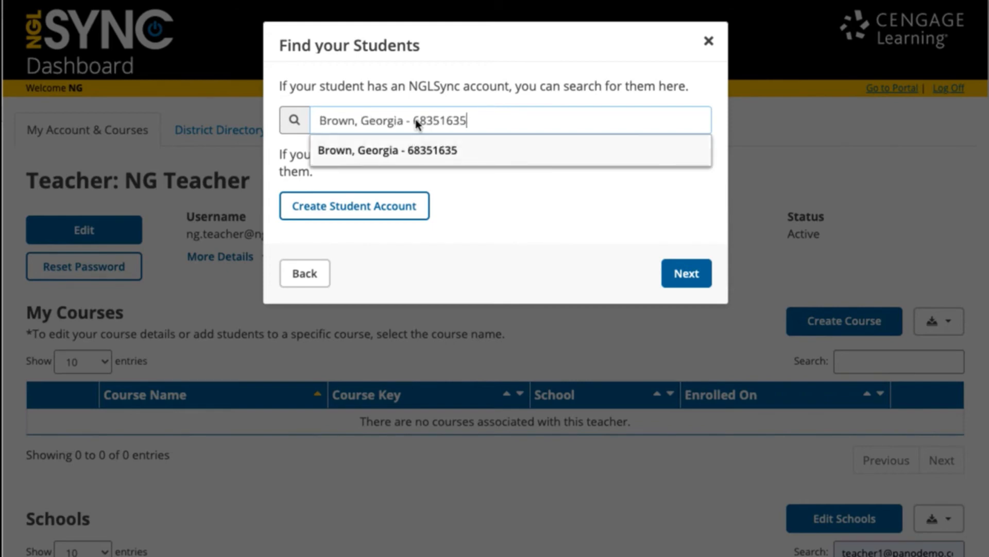
click(390, 151)
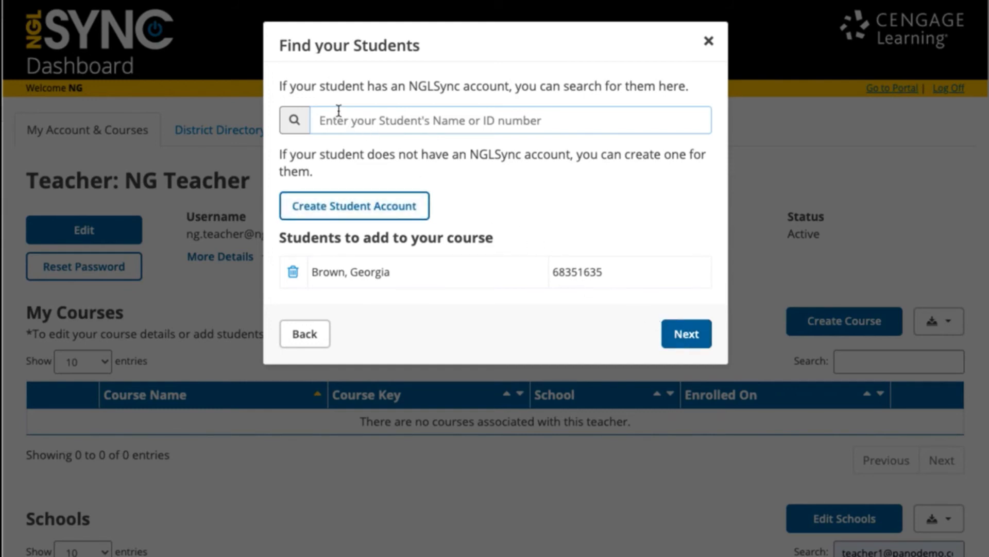
text(polo)
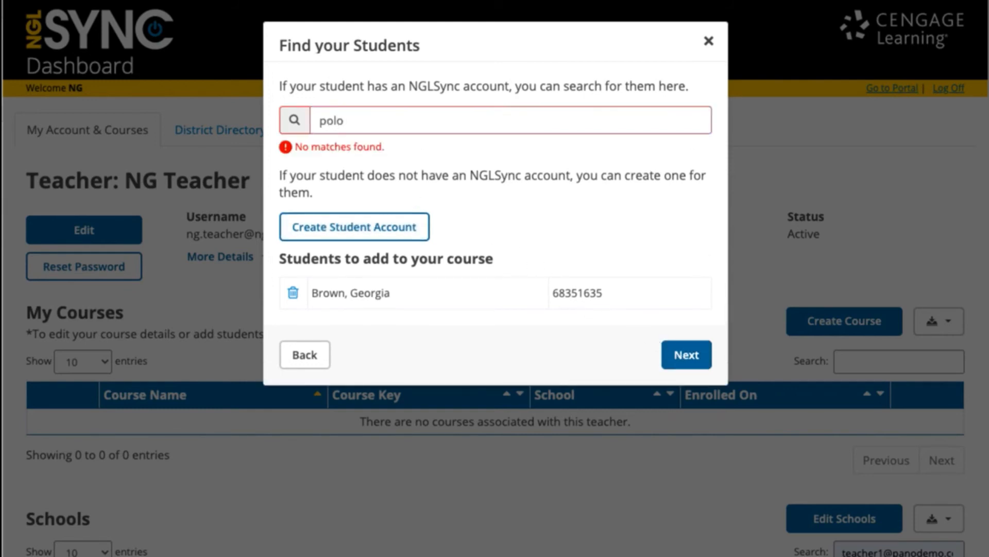
click(343, 234)
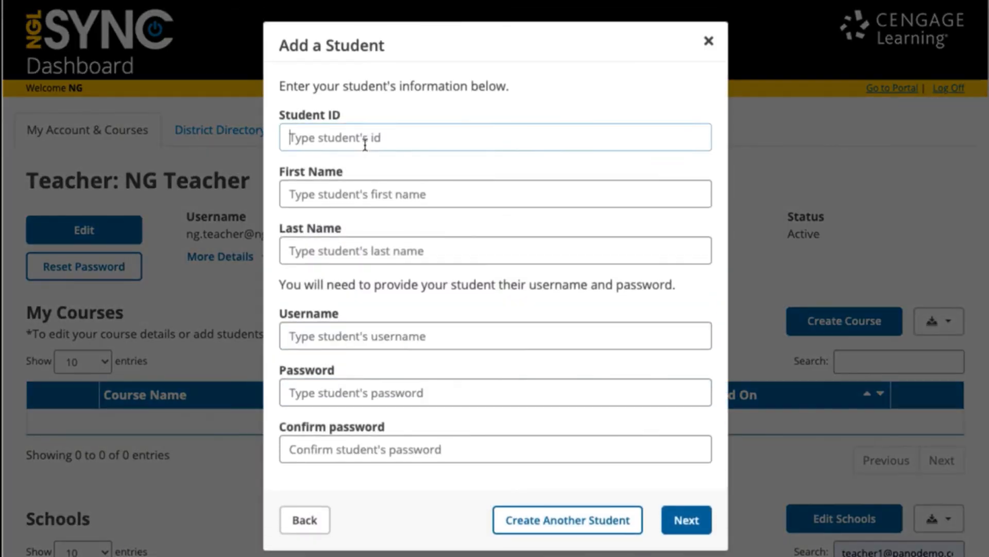
Enter the new student's ID number, first name and last name
click(427, 139)
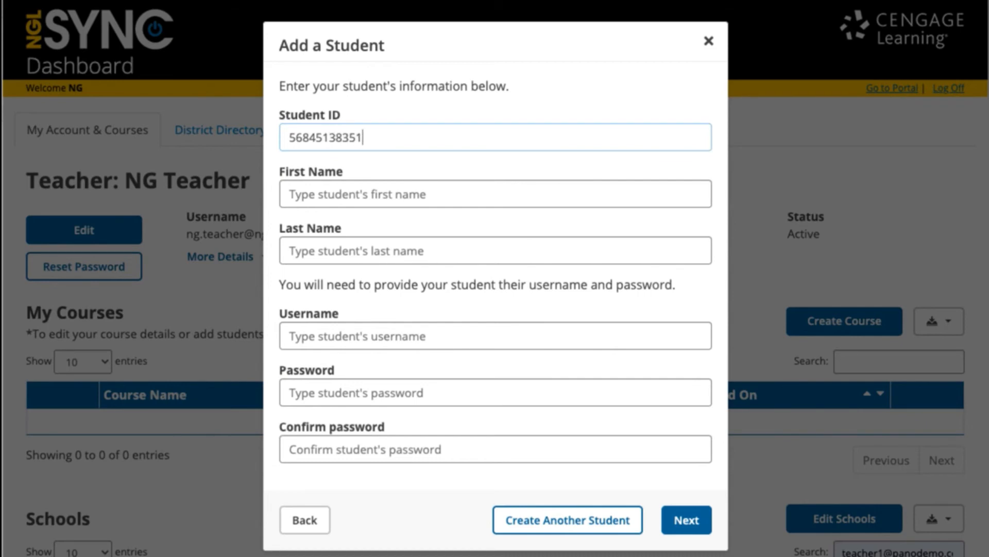
key(Tab)
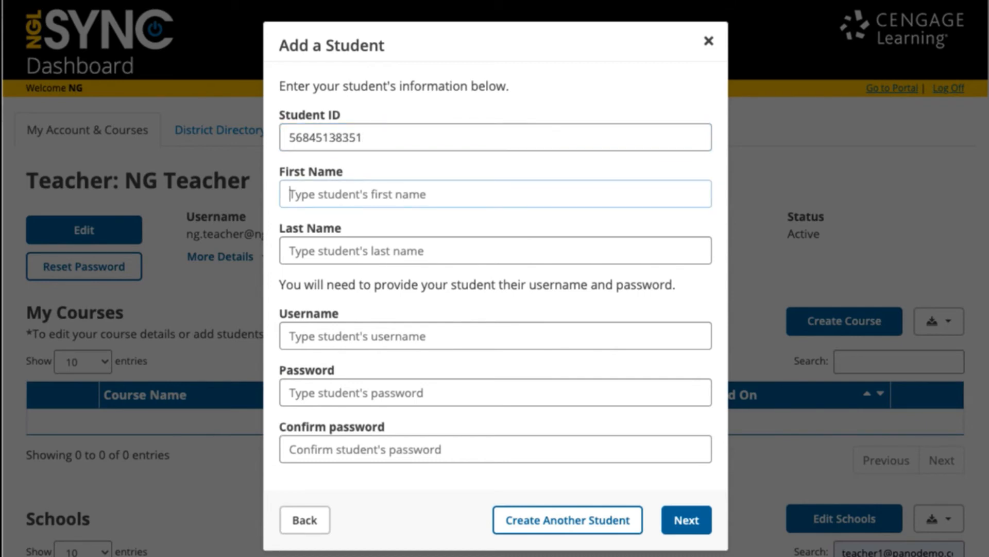
key(Tab)
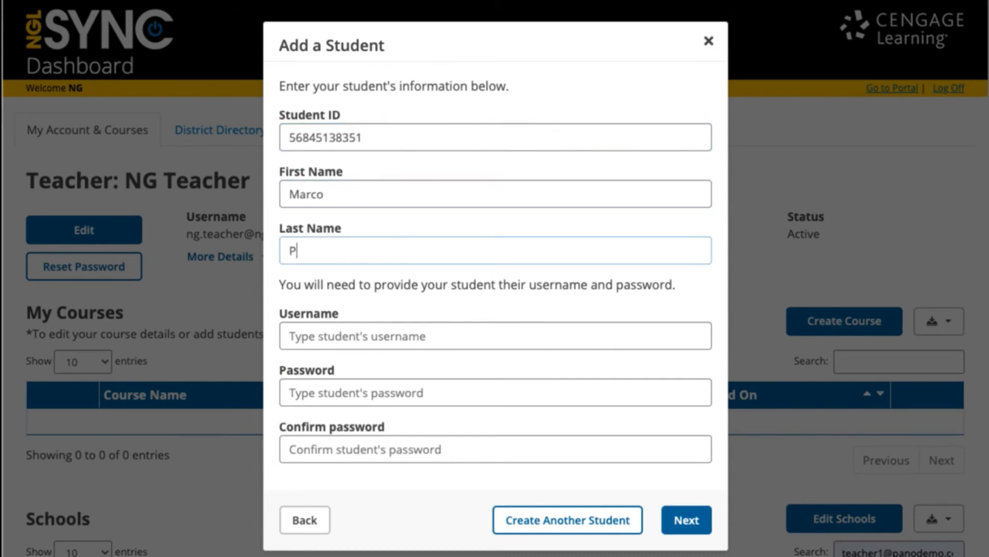
Set the student's username and password, confirm it, and submit the account
key(Tab)
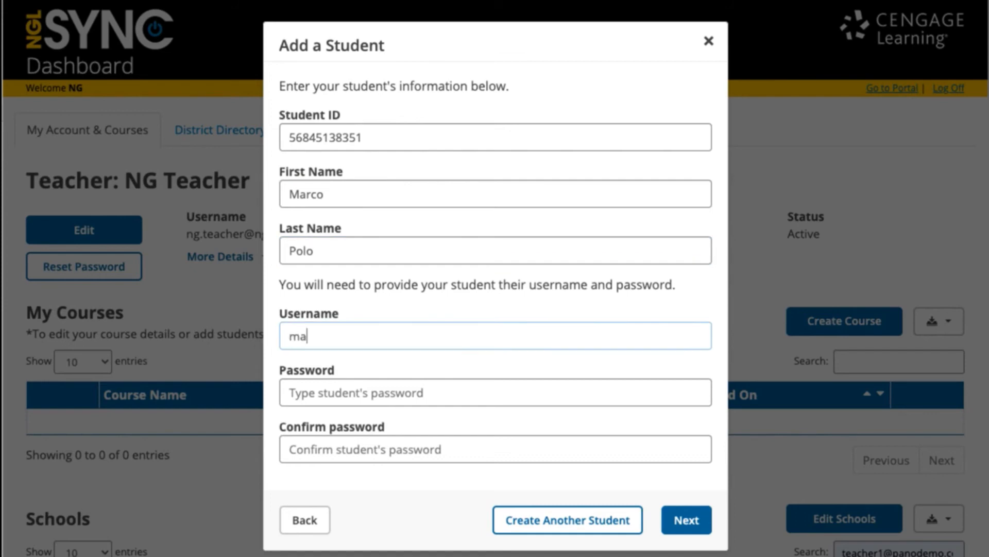
key(BackSpace)
key(BackSpace)
key(BackSpace)
key(Tab)
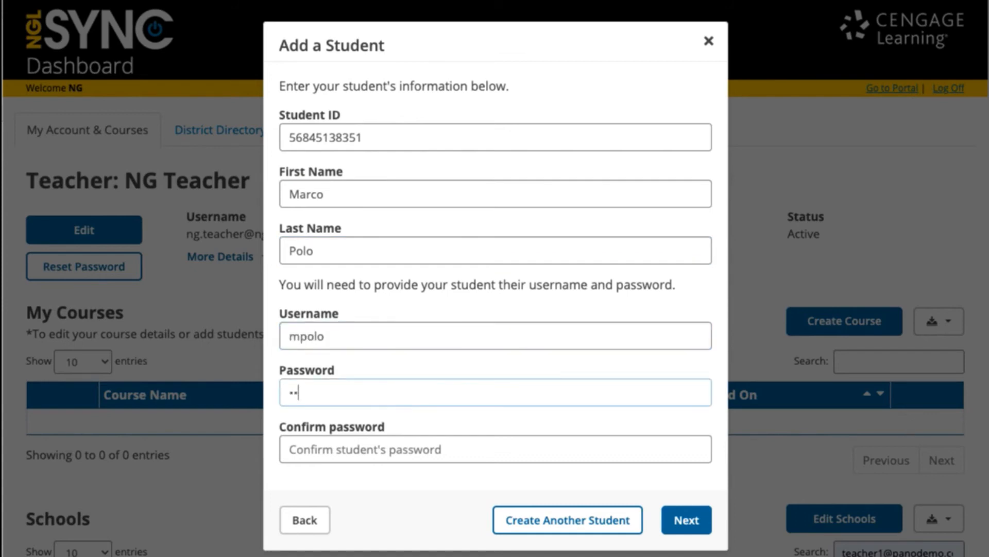
key(Tab)
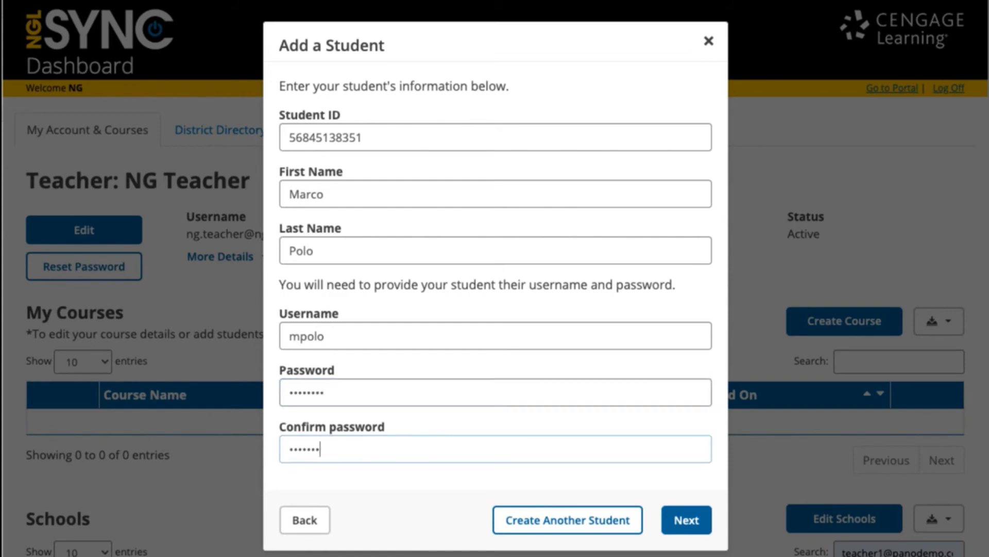
click(686, 522)
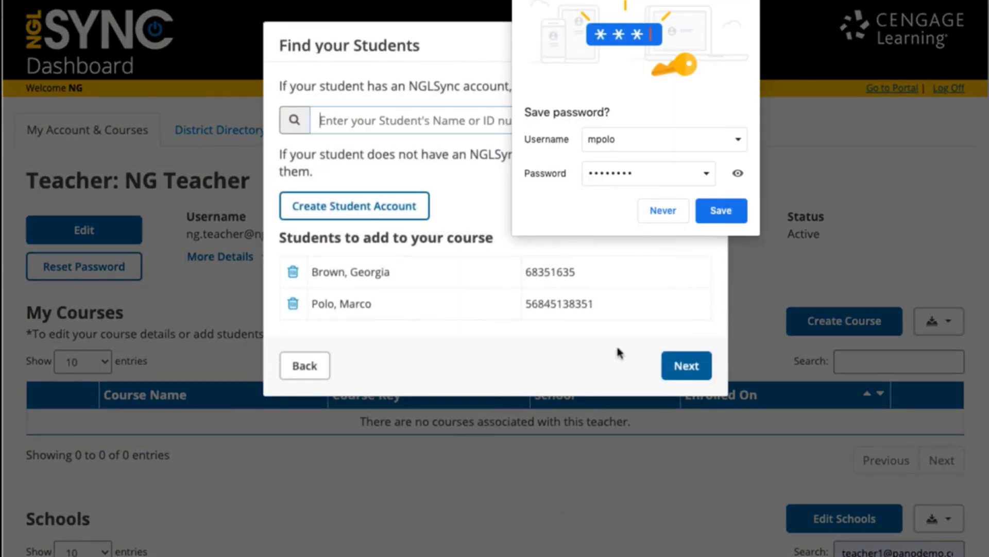
Dismiss the save-password prompt, enroll both listed students, and close the success dialog
click(753, 0)
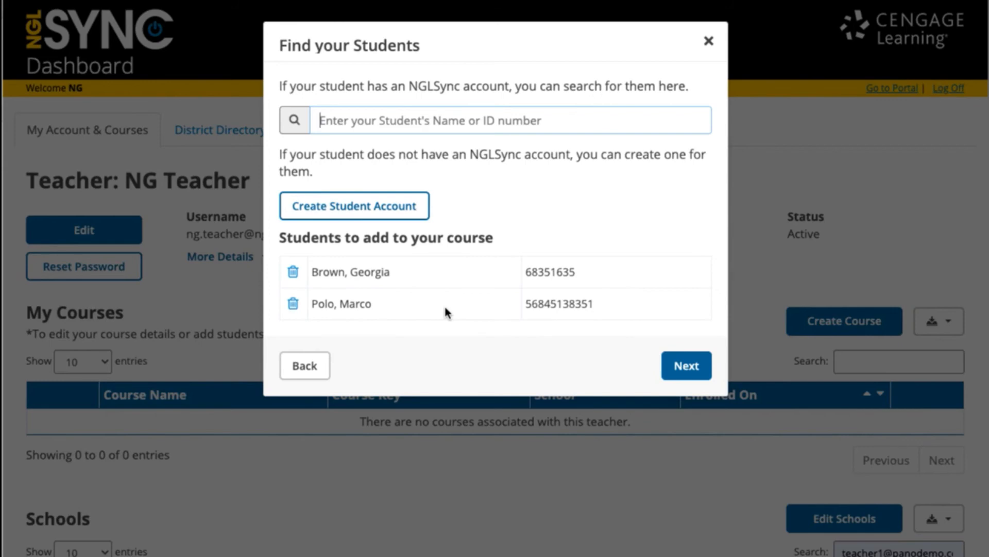
click(688, 366)
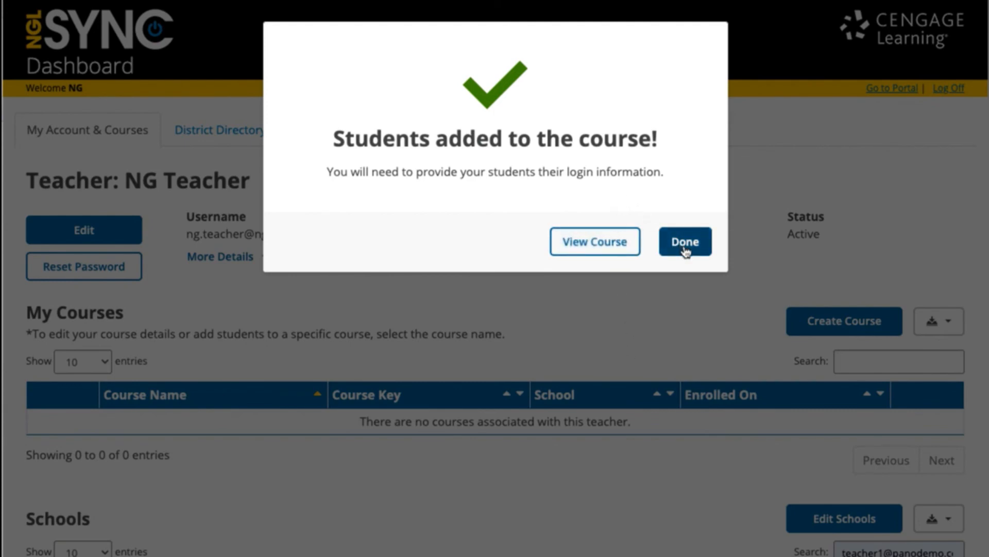
click(685, 250)
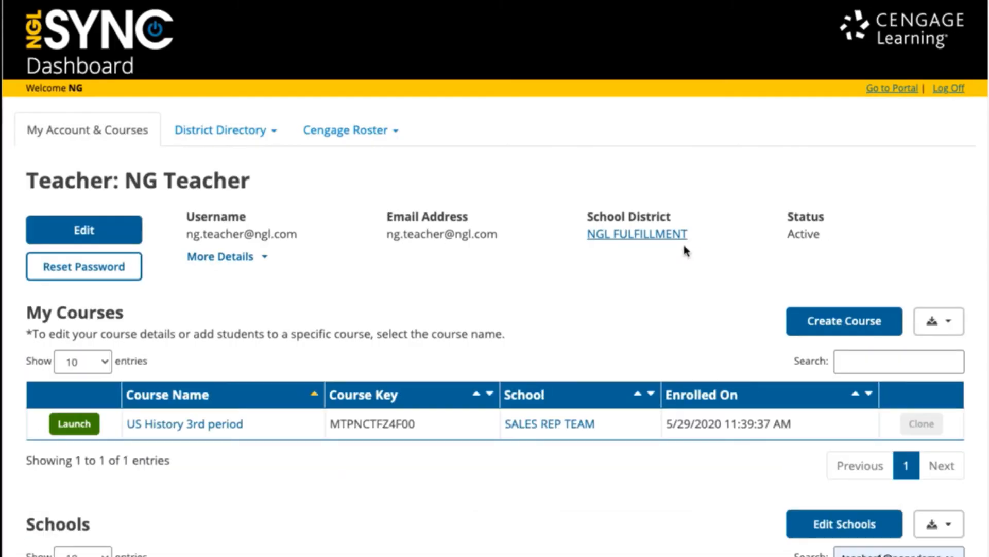
Open the US History 3rd period course from the My Courses table
scroll(539, 335, down, 3)
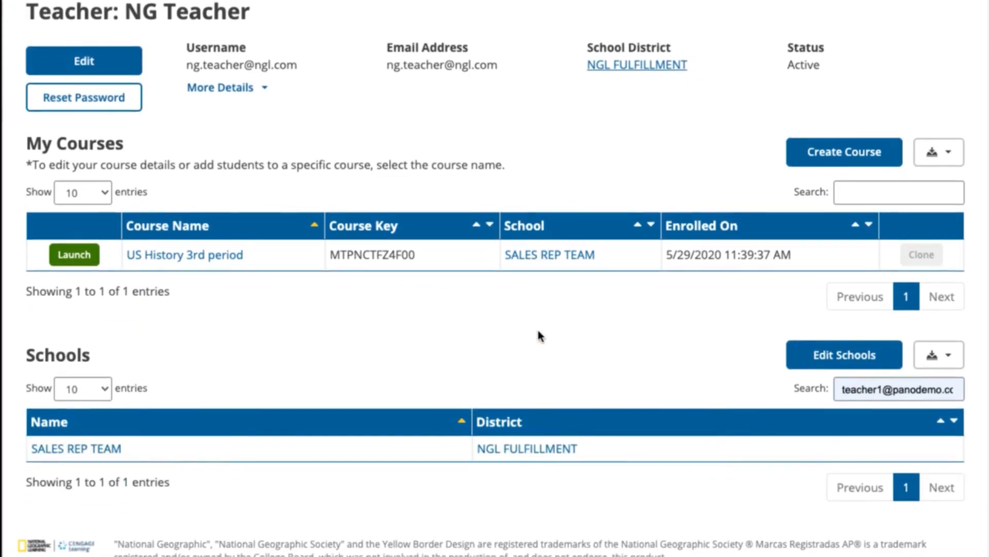
scroll(539, 335, up, 2)
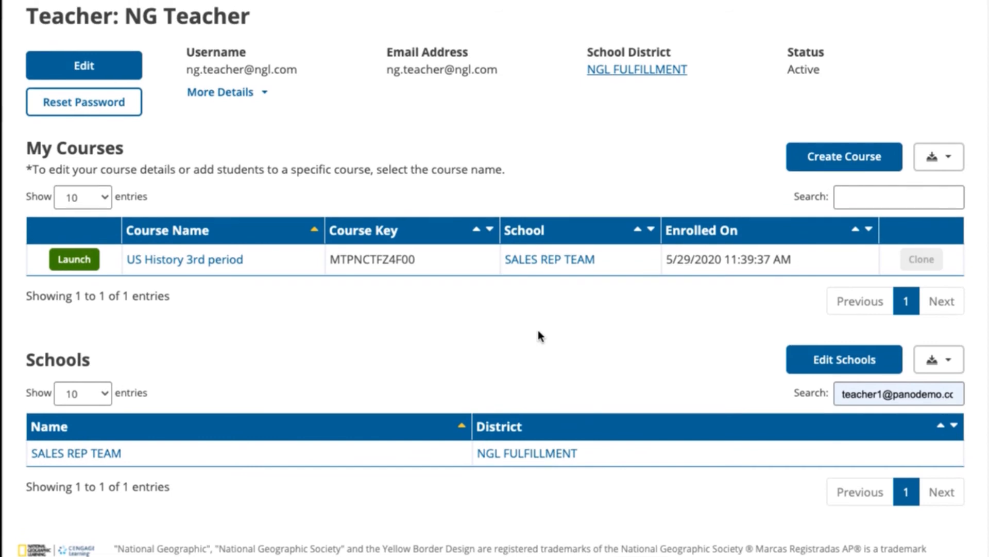
scroll(539, 335, up, 2)
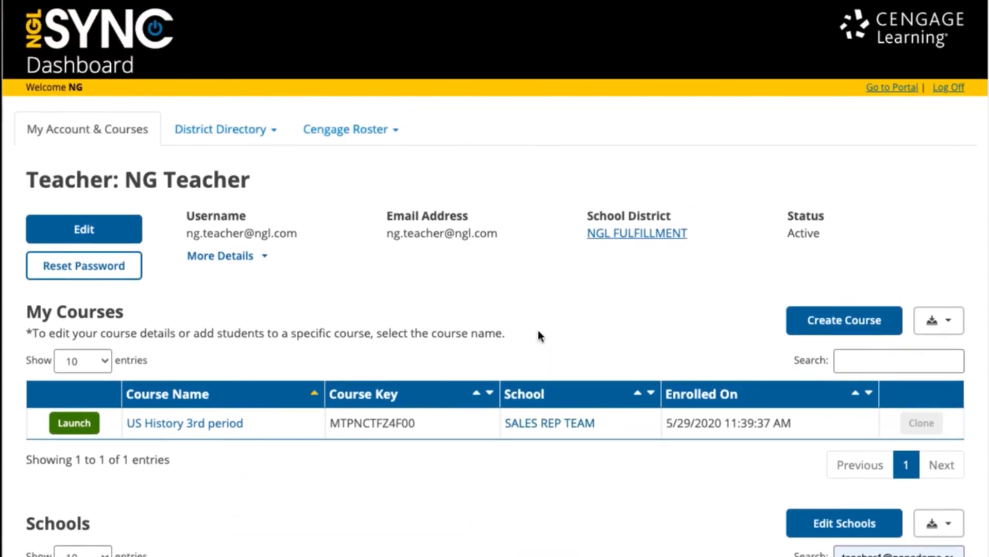
click(179, 426)
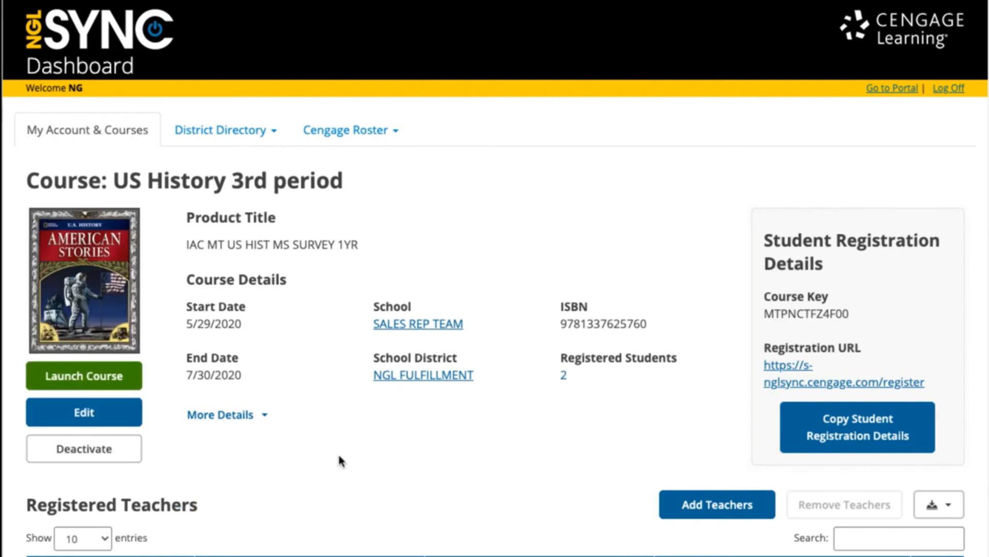
Scroll the course page to review the Registered Students table listing two students
scroll(339, 458, down, 3)
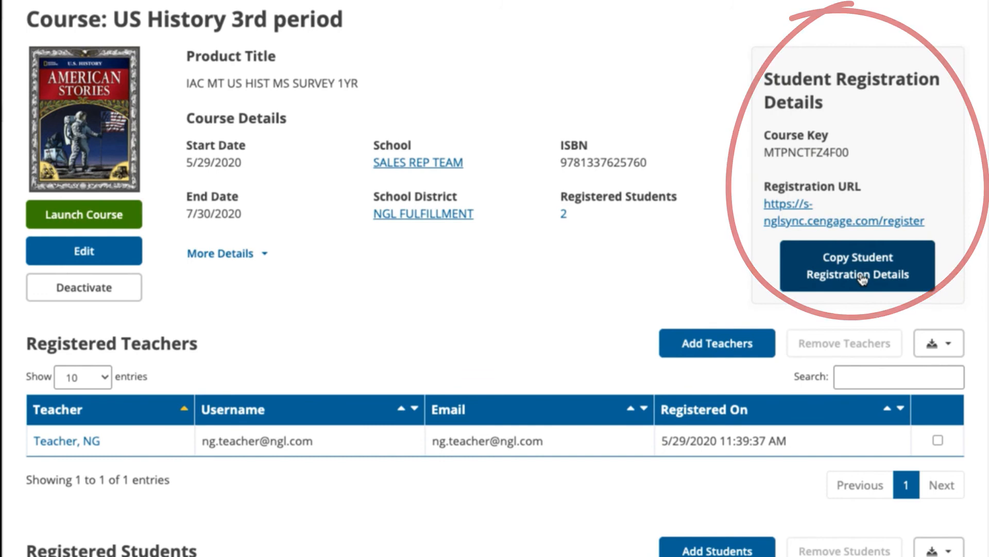
scroll(432, 328, down, 5)
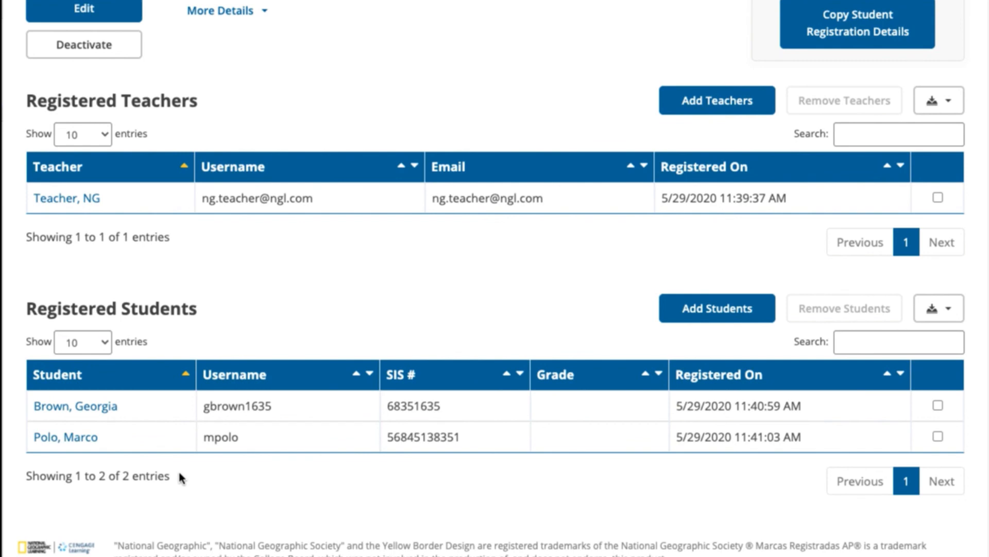
scroll(420, 290, up, 8)
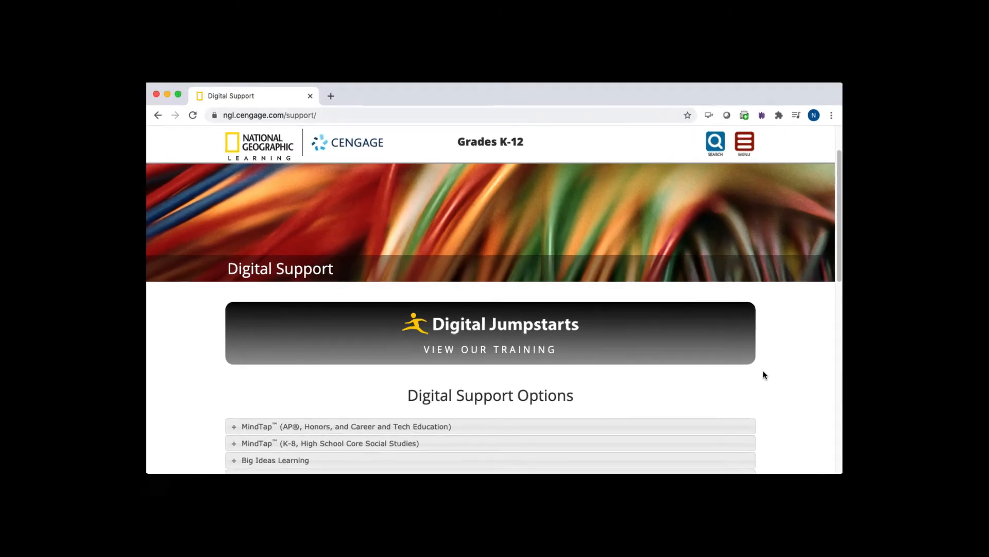
Expand the MindTap (AP®, Honors, and Career and Tech Education) section to reveal its Getting Started links
scroll(817, 403, down, 2)
scroll(817, 403, down, 3)
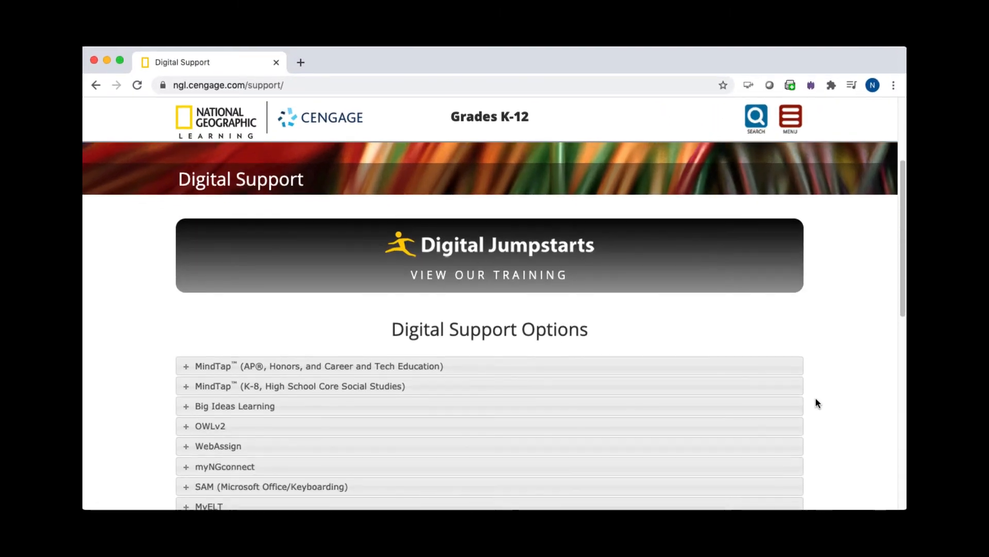
click(427, 361)
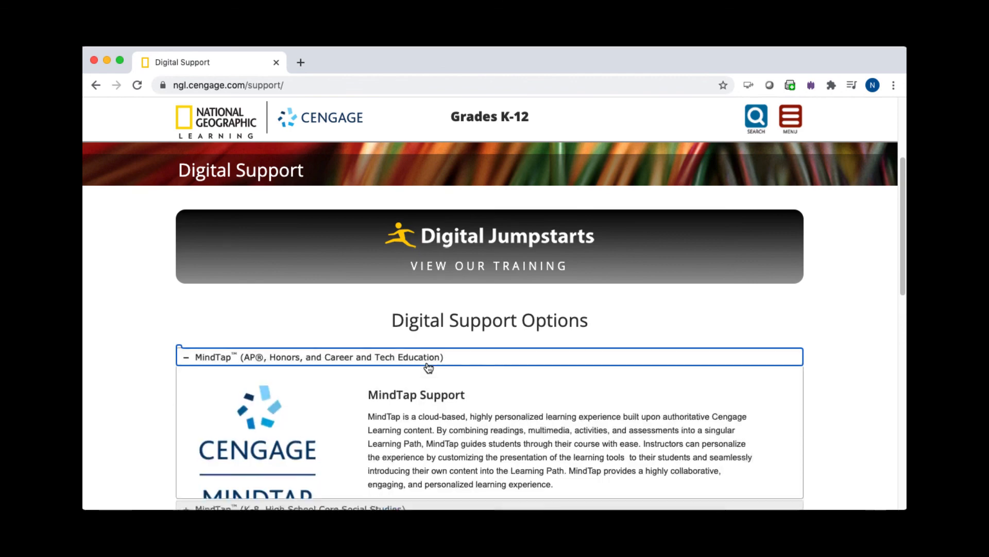
scroll(438, 369, down, 2)
scroll(440, 373, down, 1)
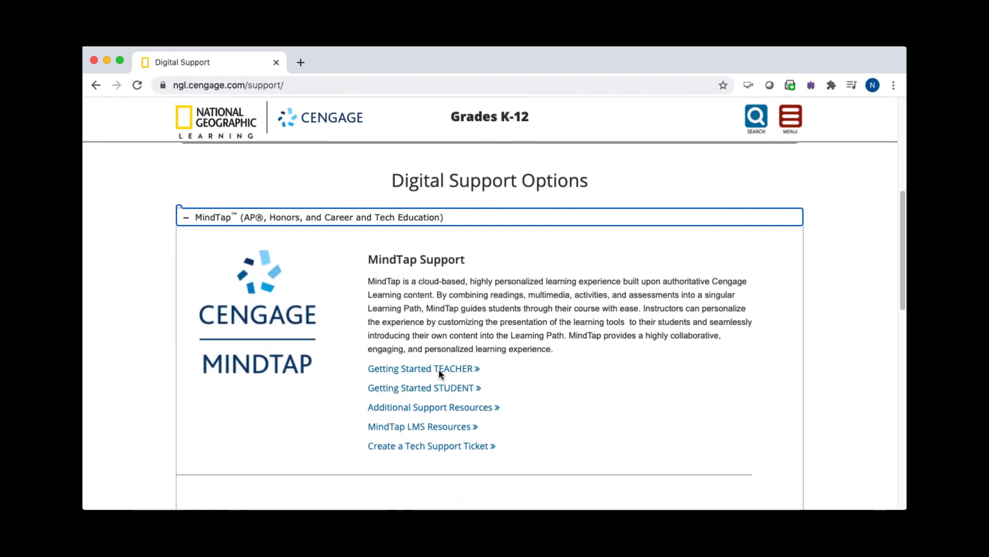